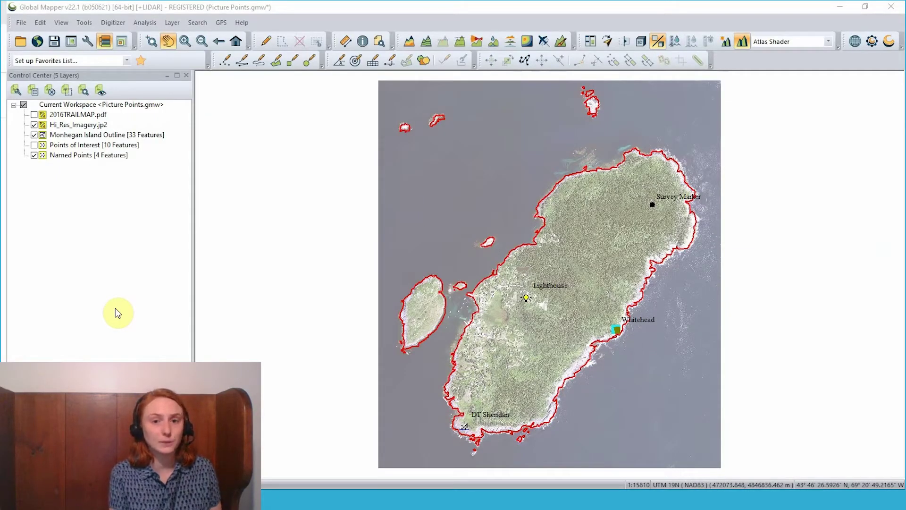
# - Load the geotagged photo IMG_0256.JPG as a new map layer
pyautogui.click(20, 42)
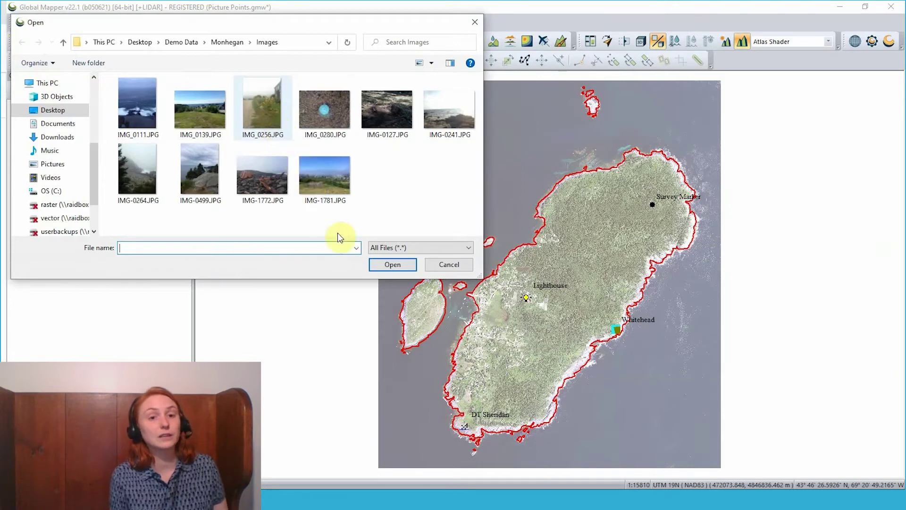
pyautogui.click(262, 106)
pyautogui.click(390, 265)
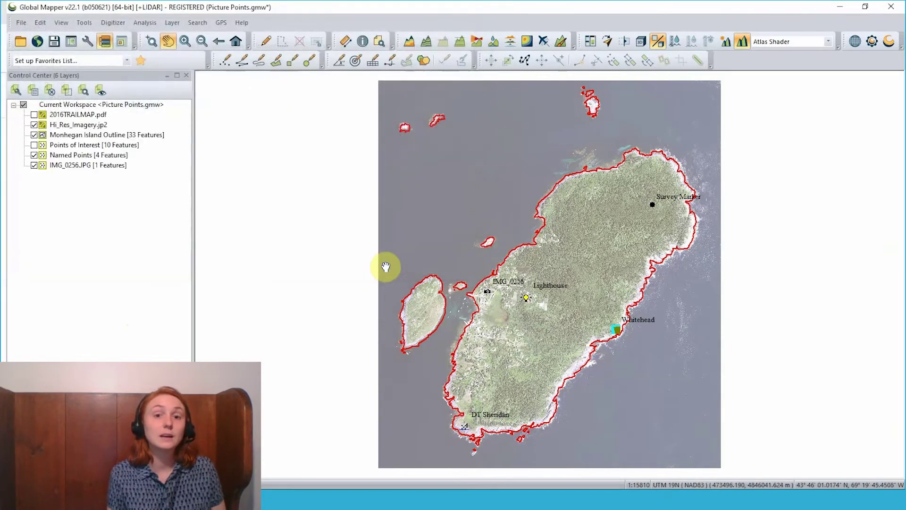
# - Inspect the IMG_0256 point's photo and its attribute details with Feature Info
pyautogui.click(362, 45)
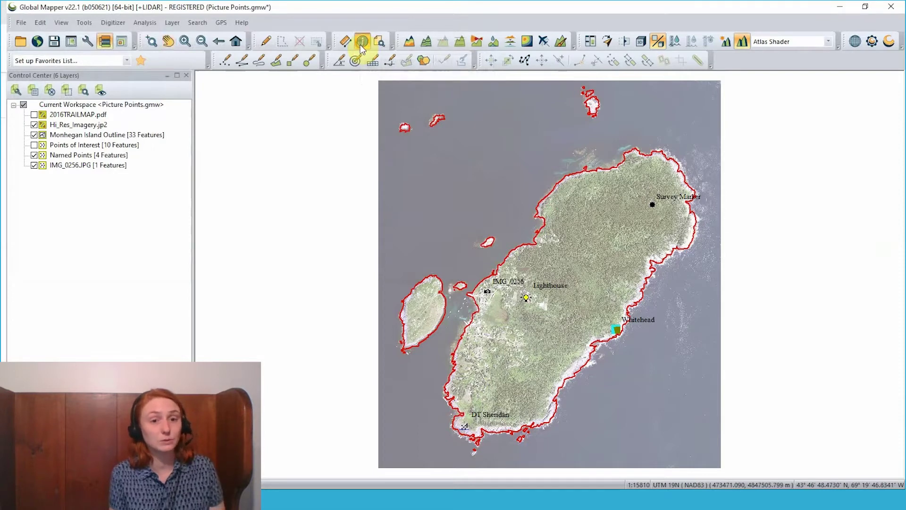
pyautogui.click(494, 297)
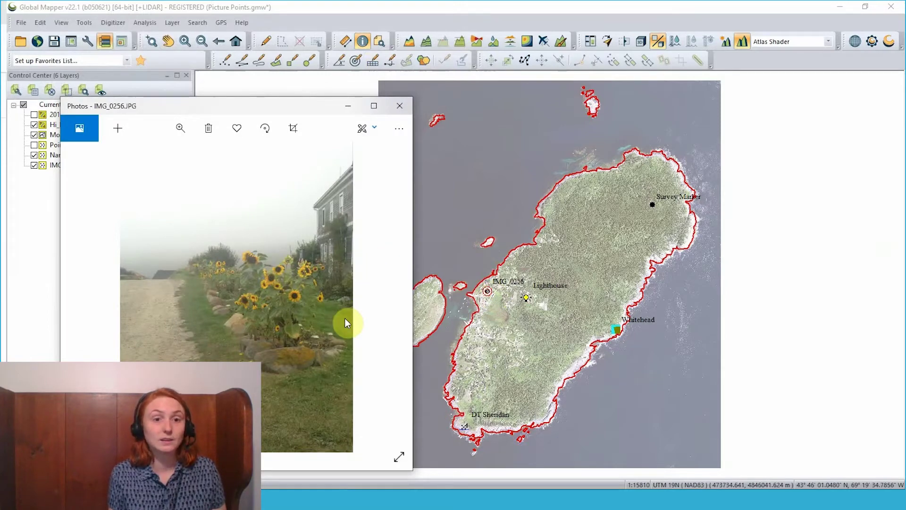
pyautogui.click(488, 292)
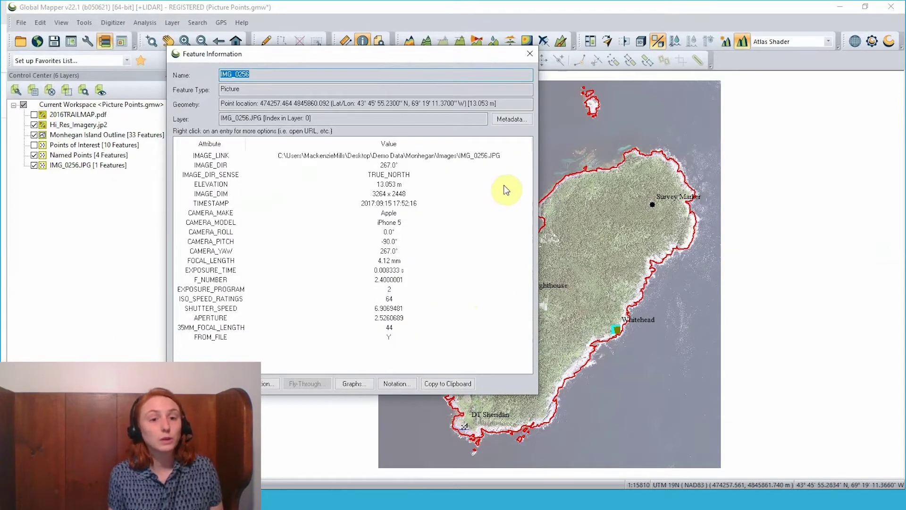
# - Review the IMAGE_LINK attribute, then close the IMG_0256 Feature Information window
pyautogui.click(511, 157)
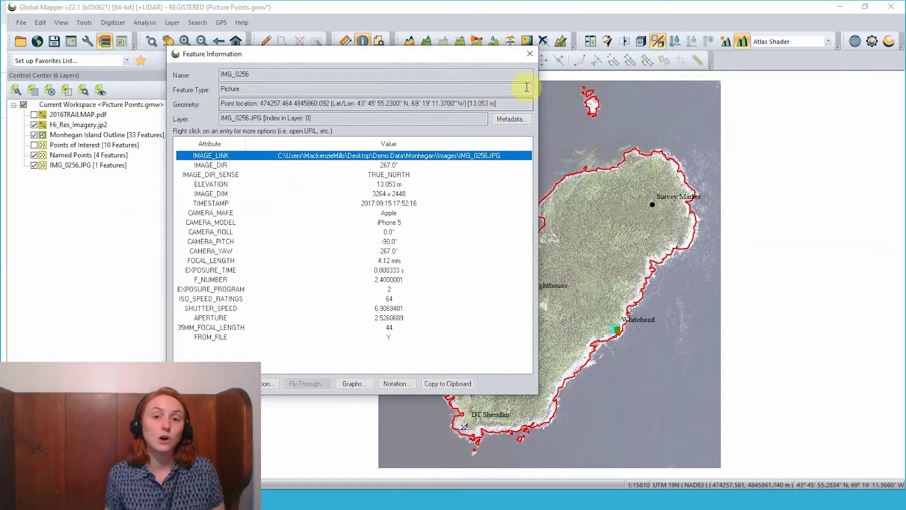
pyautogui.click(529, 54)
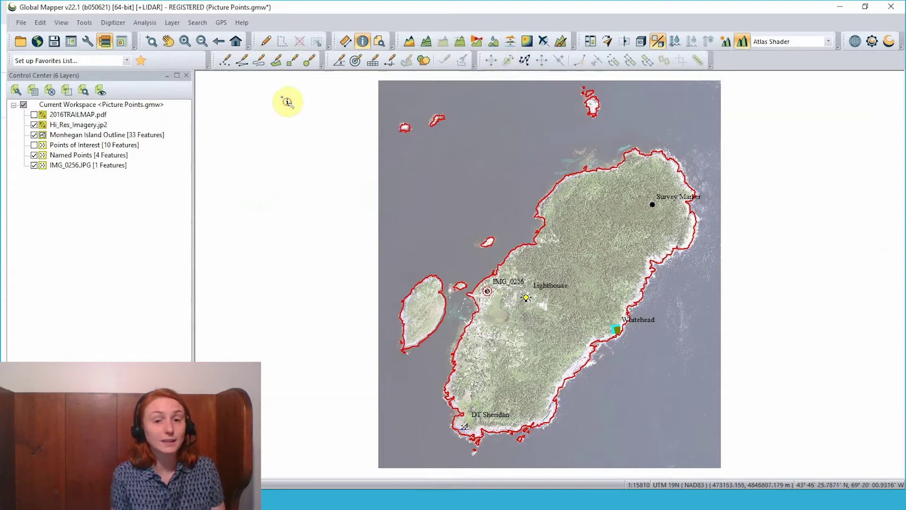
# - Place the IMG_0256 photo just west of its point, with connector lines to the image corners
pyautogui.click(267, 41)
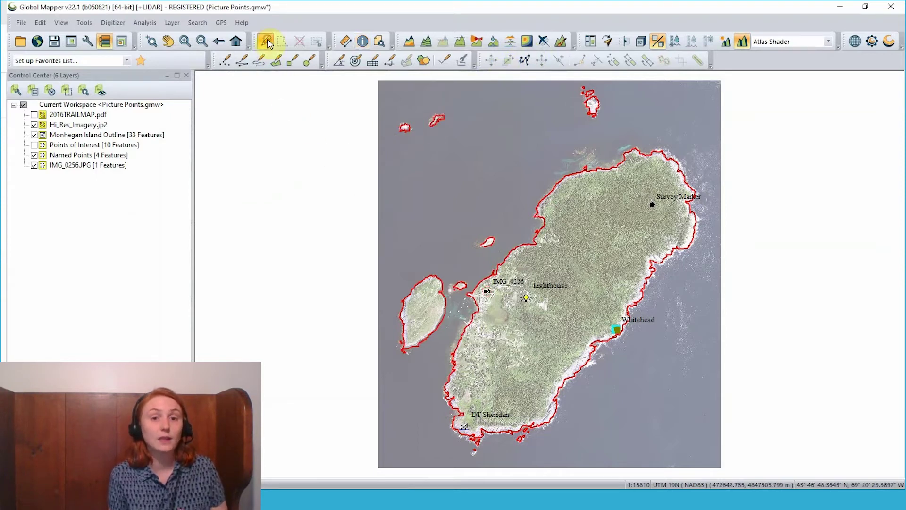
pyautogui.click(488, 291)
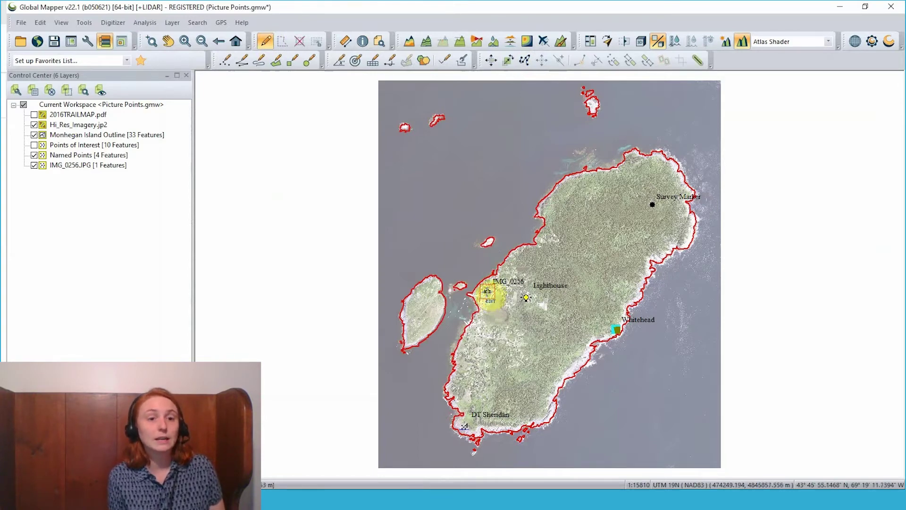
pyautogui.rightClick(487, 291)
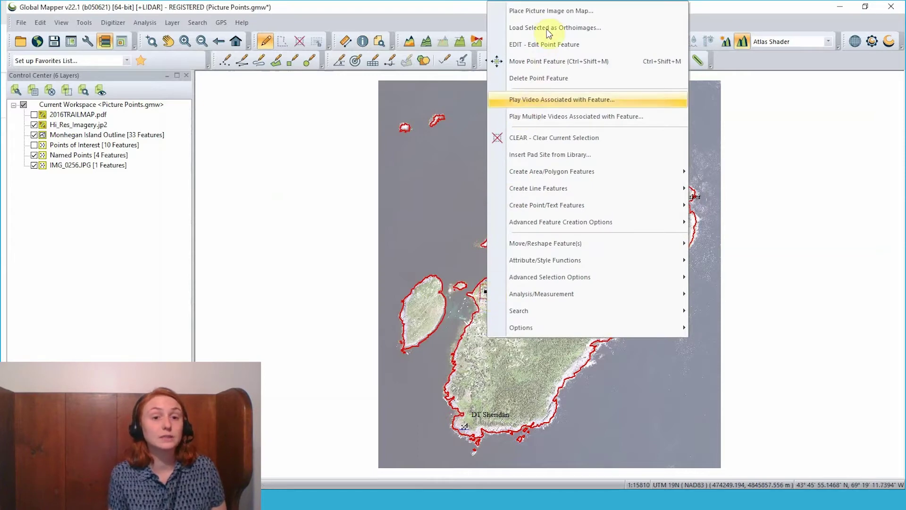
pyautogui.click(548, 11)
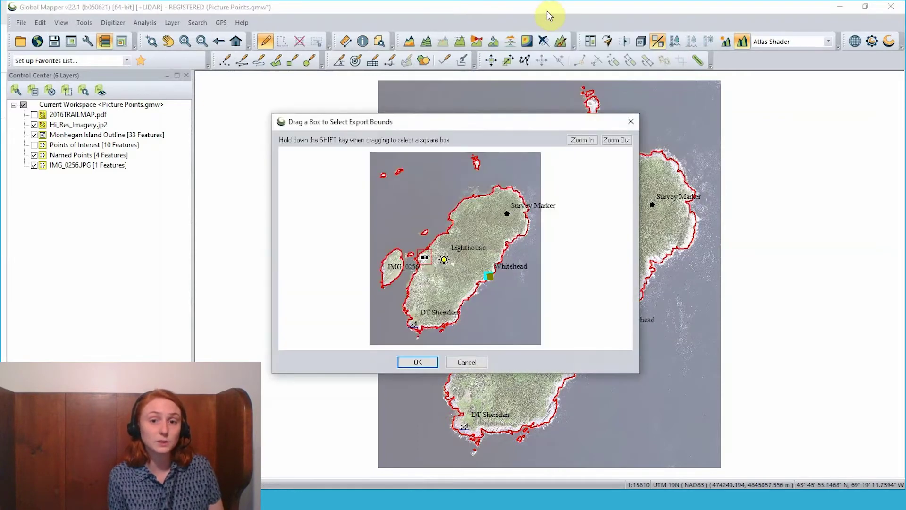
pyautogui.click(401, 234)
pyautogui.moveTo(428, 249); pyautogui.dragTo(418, 254)
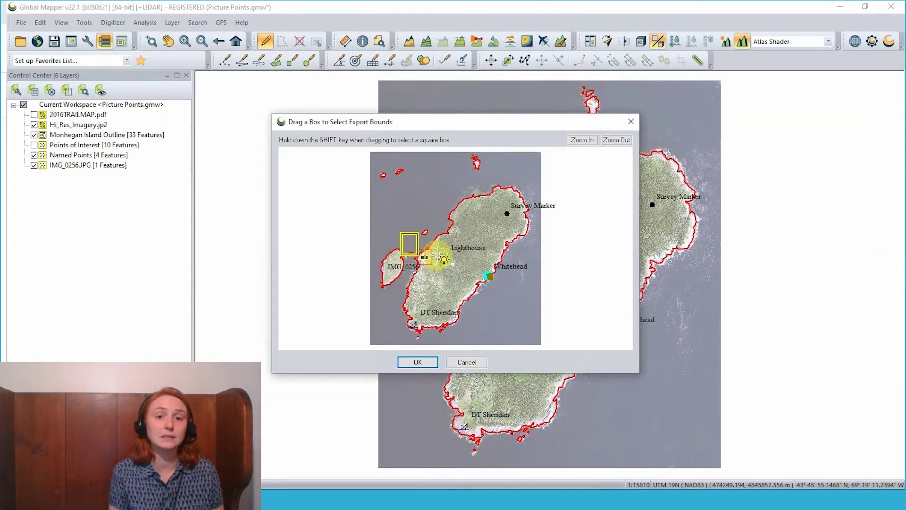
pyautogui.click(415, 362)
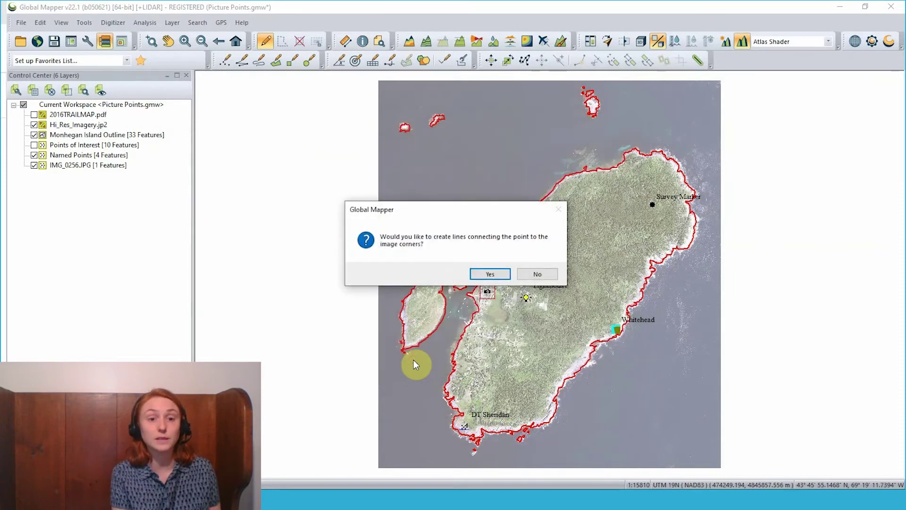
pyautogui.click(493, 274)
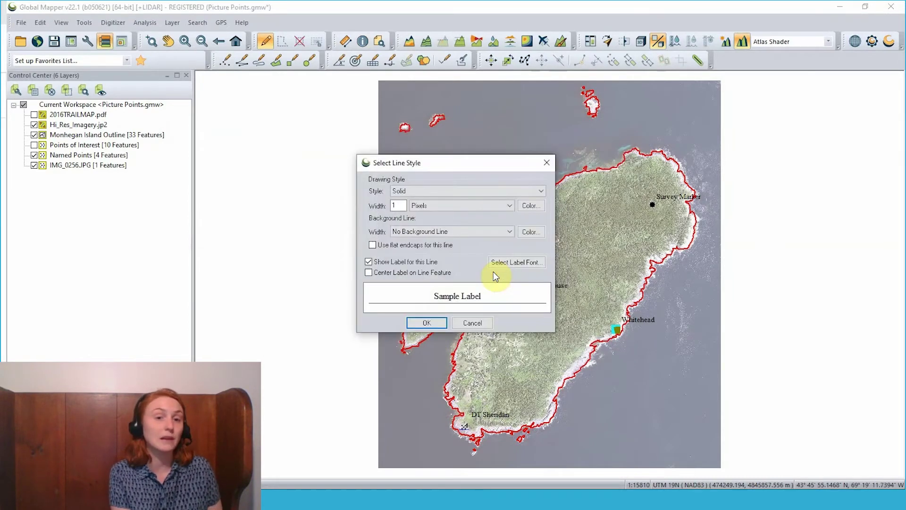
pyautogui.click(435, 325)
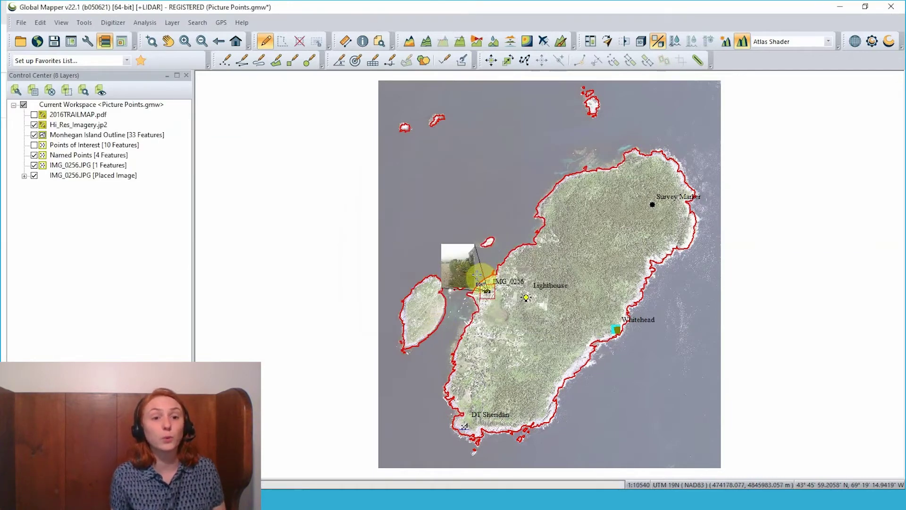
# - Zoom in and pan south until DT Sheridan at the island's southern tip is visible
pyautogui.scroll(1, 477, 274)
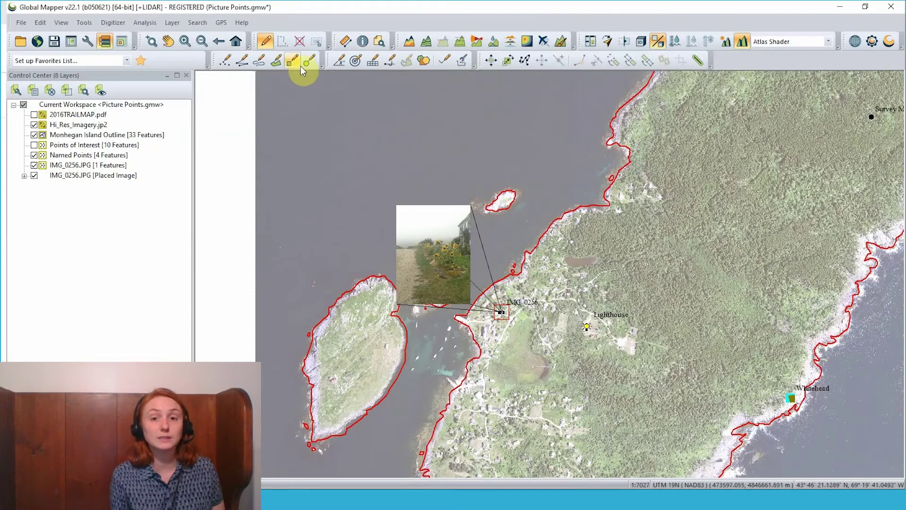
pyautogui.click(168, 43)
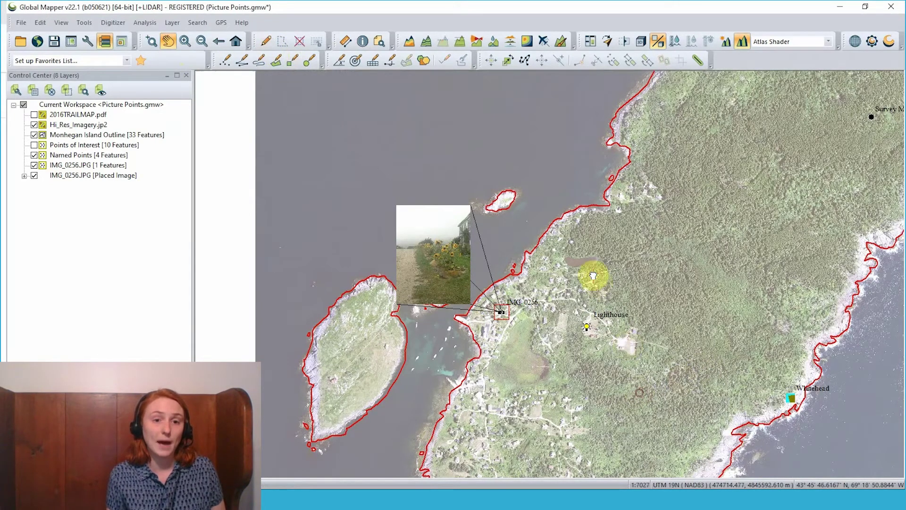
pyautogui.moveTo(639, 393); pyautogui.dragTo(593, 275)
pyautogui.moveTo(510, 410); pyautogui.dragTo(546, 307)
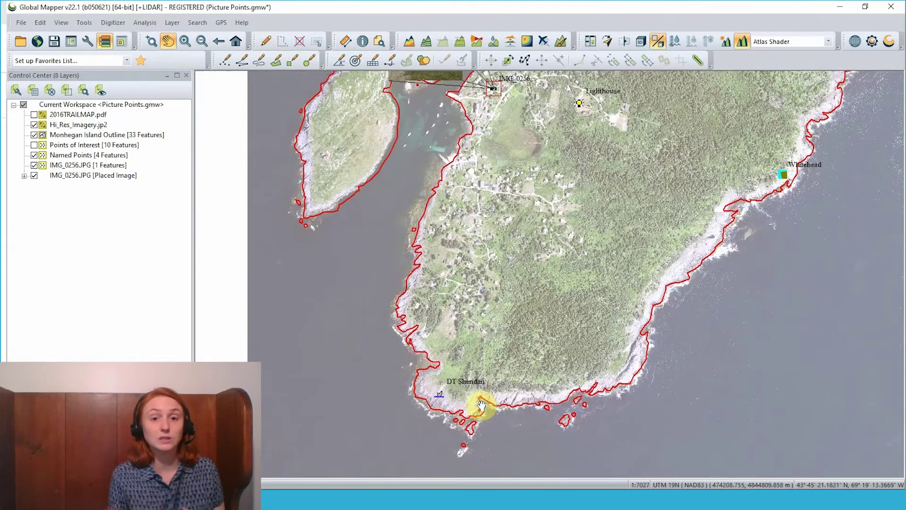
pyautogui.click(262, 45)
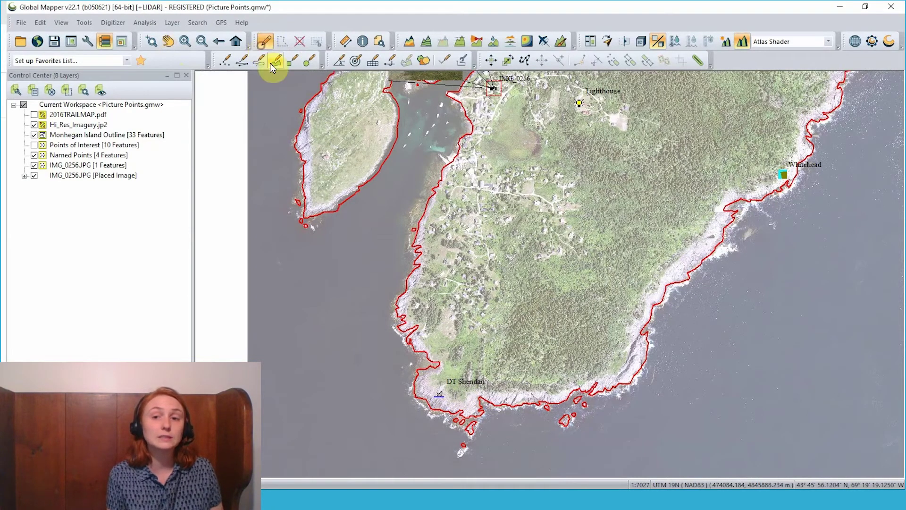
# - Add a file link to IMG-1772.JPG on the DT Sheridan point and save the feature
pyautogui.doubleClick(440, 395)
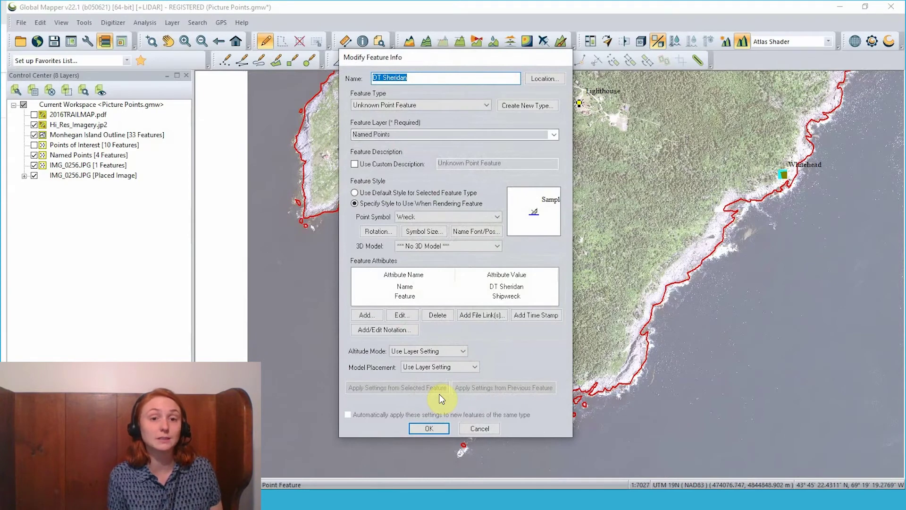
pyautogui.click(497, 316)
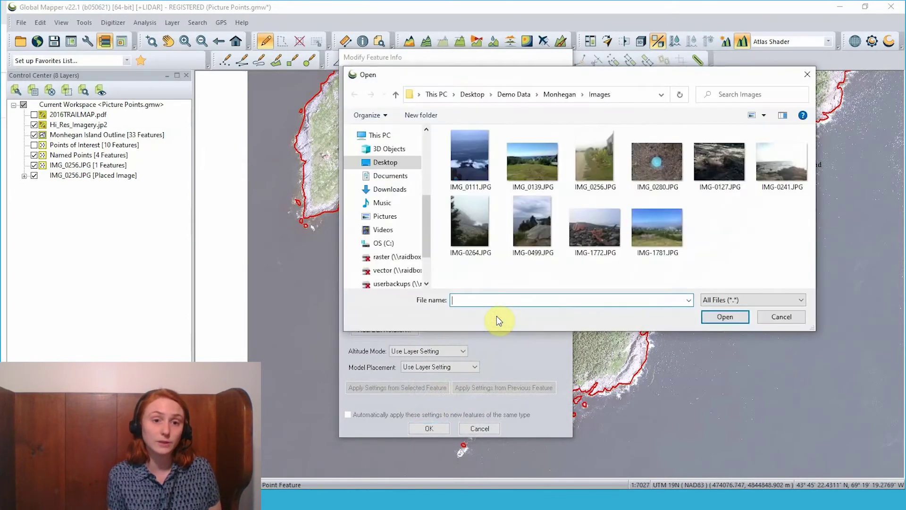
pyautogui.click(595, 234)
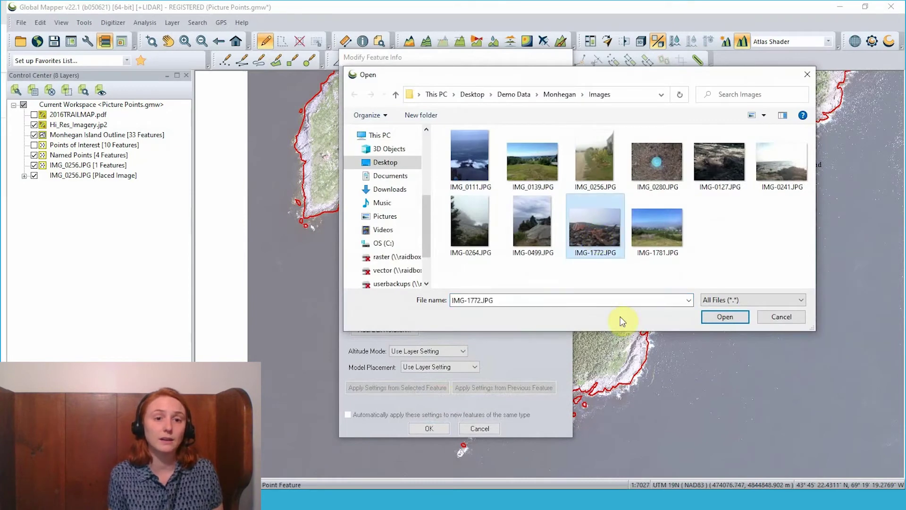
pyautogui.click(726, 317)
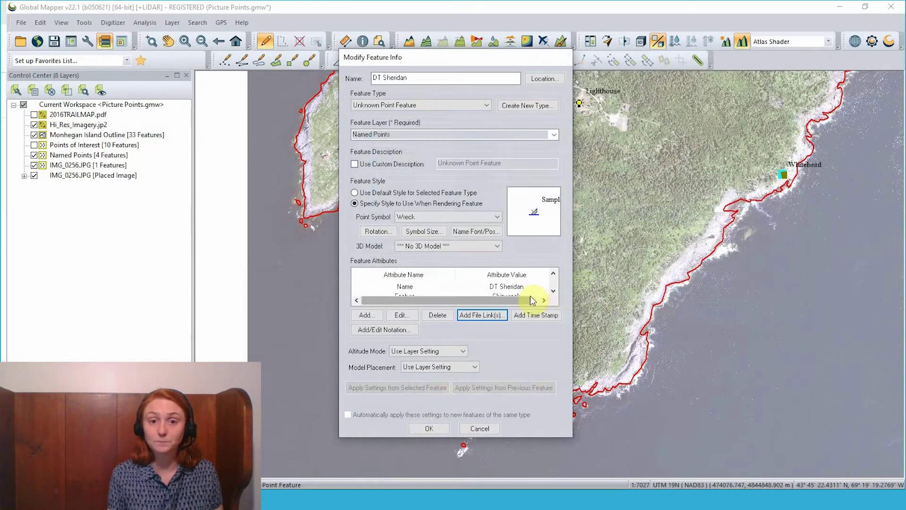
pyautogui.click(429, 430)
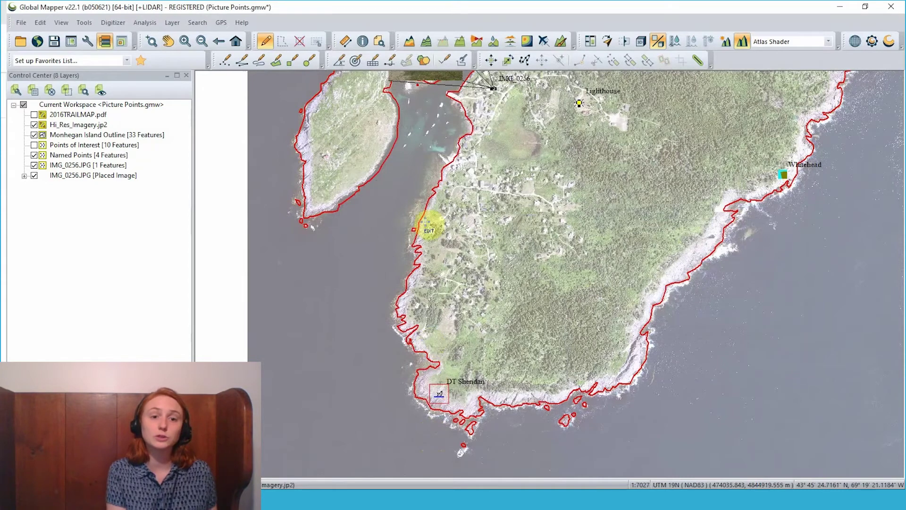
pyautogui.click(358, 43)
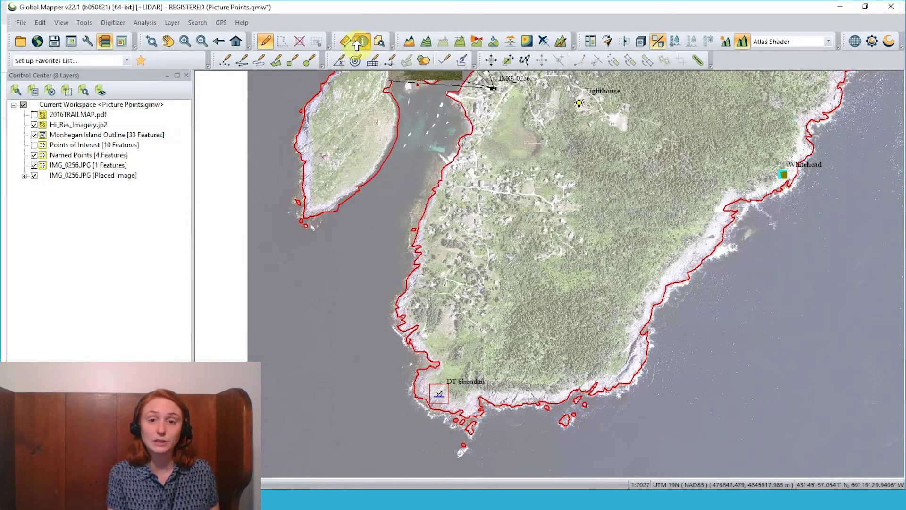
pyautogui.click(439, 395)
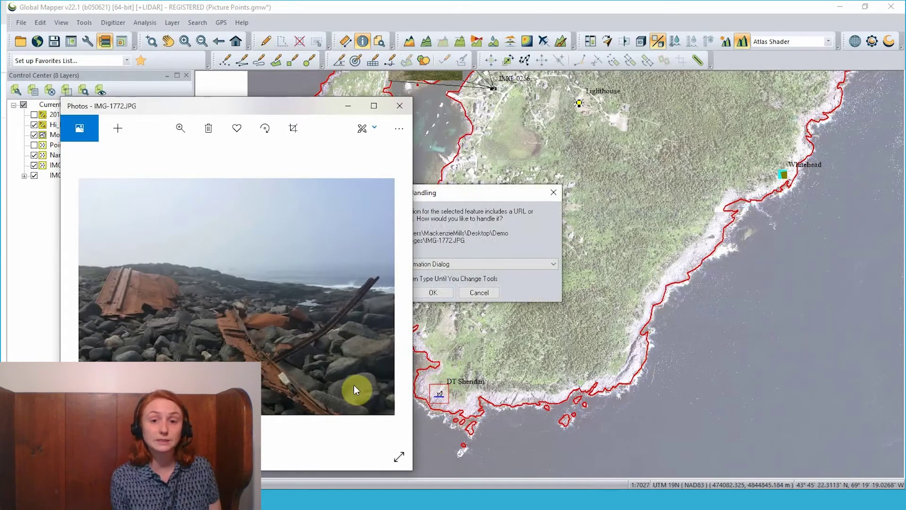
pyautogui.click(495, 228)
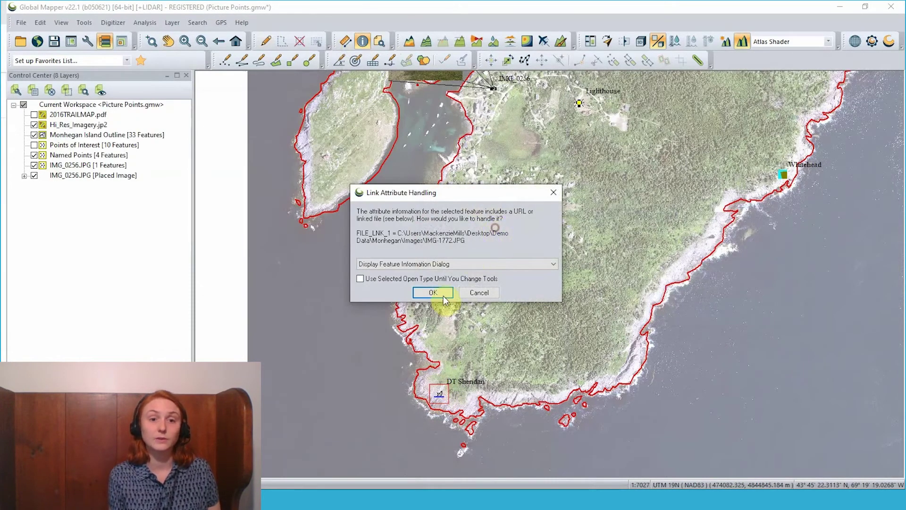
pyautogui.click(441, 264)
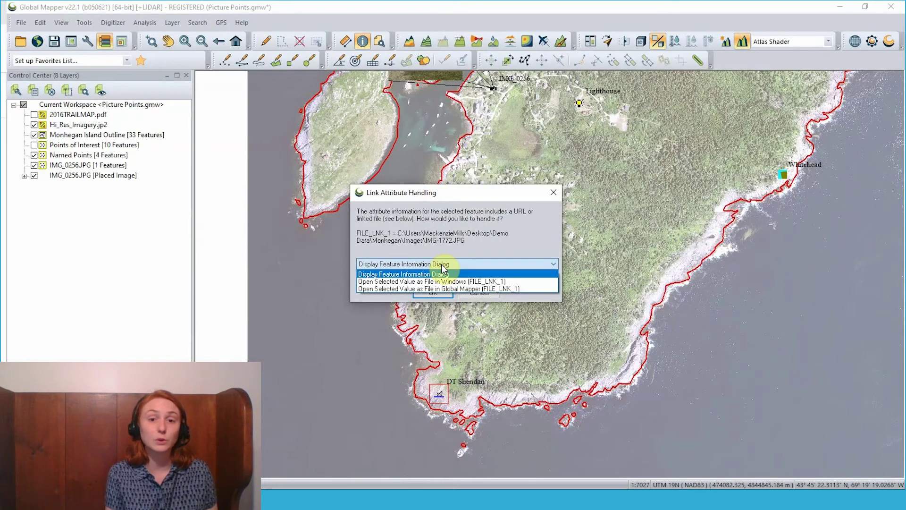
pyautogui.click(442, 274)
pyautogui.click(432, 293)
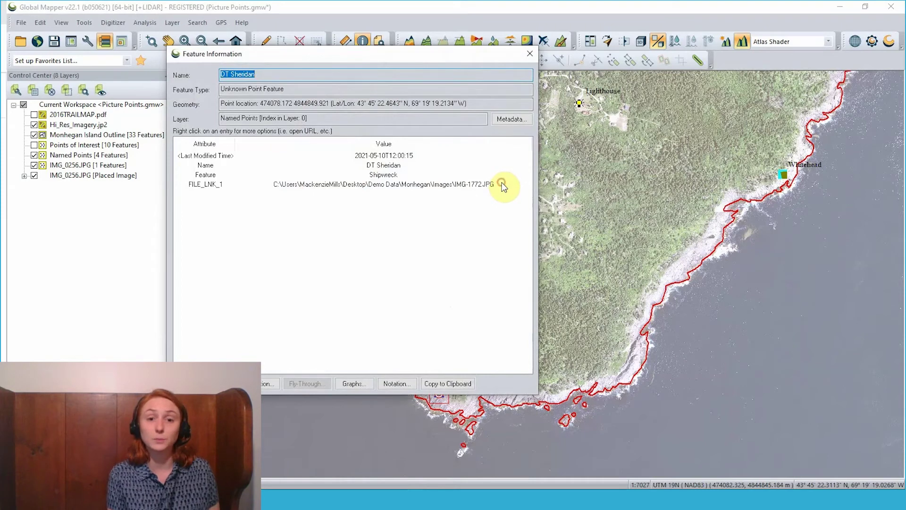
pyautogui.click(501, 184)
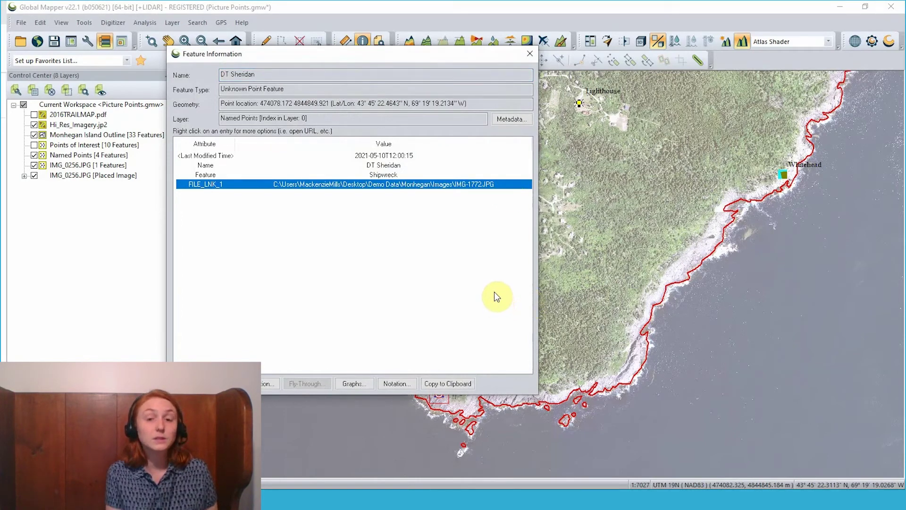
pyautogui.click(529, 57)
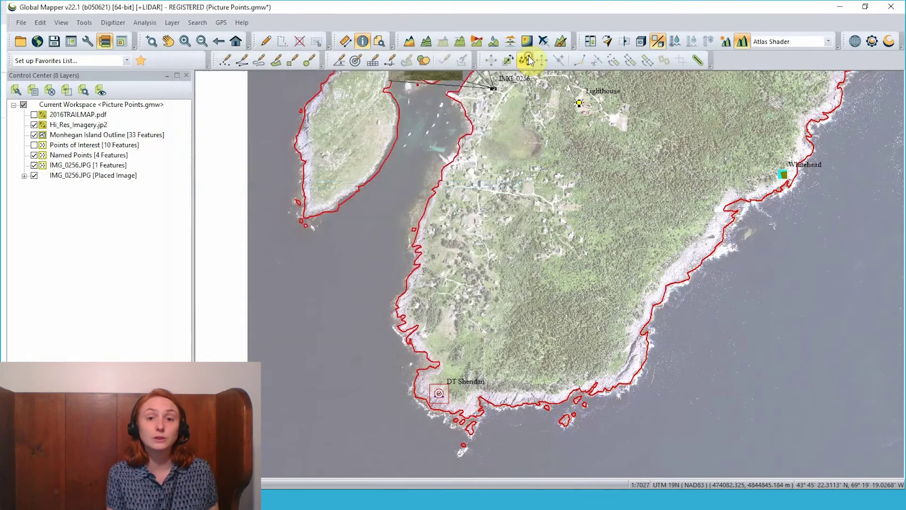
# - Place DT Sheridan's linked shipwreck photo northwest of the point, joined by corner connector lines
pyautogui.click(264, 42)
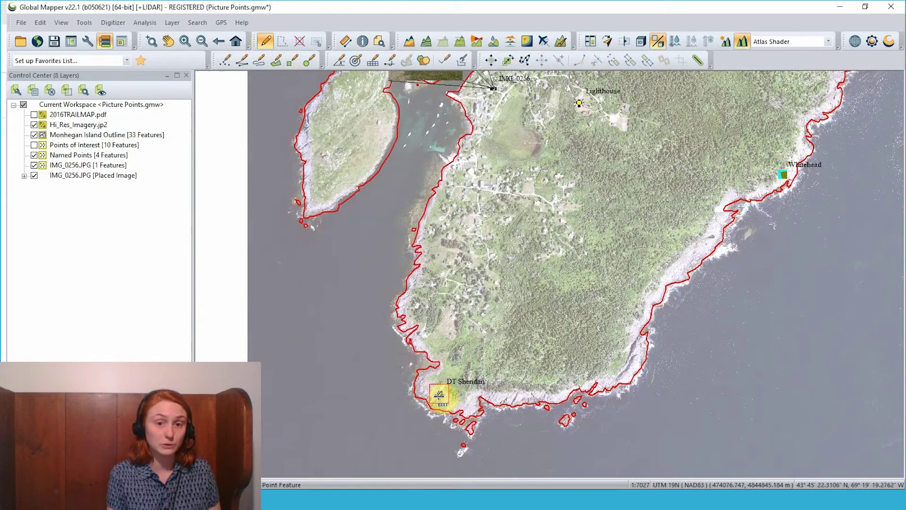
pyautogui.rightClick(439, 396)
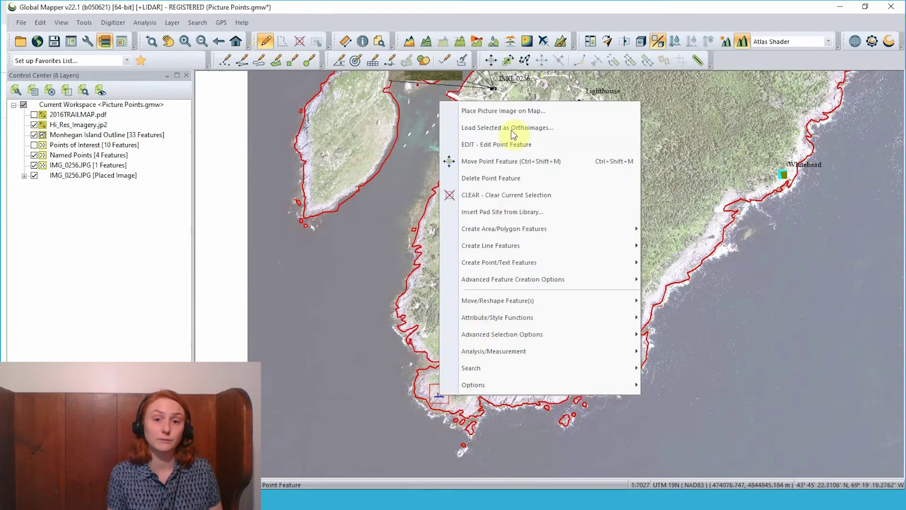
pyautogui.click(513, 111)
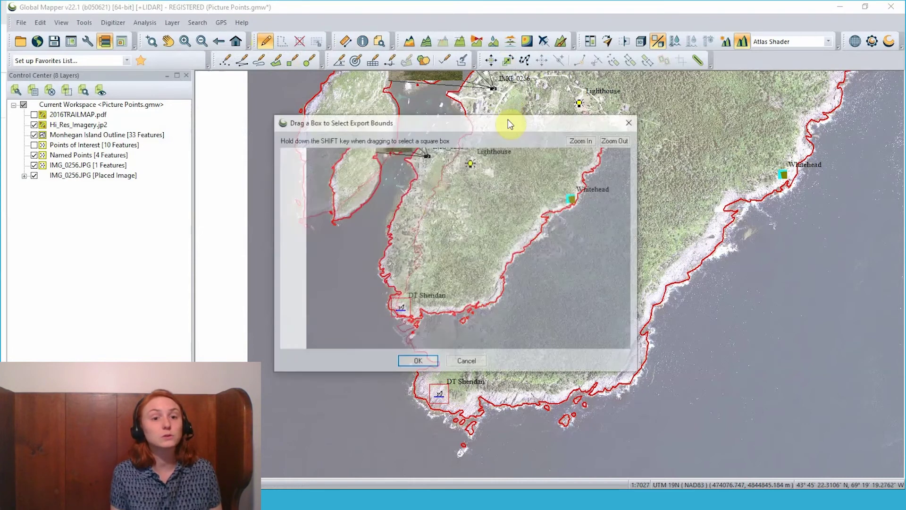
pyautogui.moveTo(352, 251); pyautogui.dragTo(408, 294)
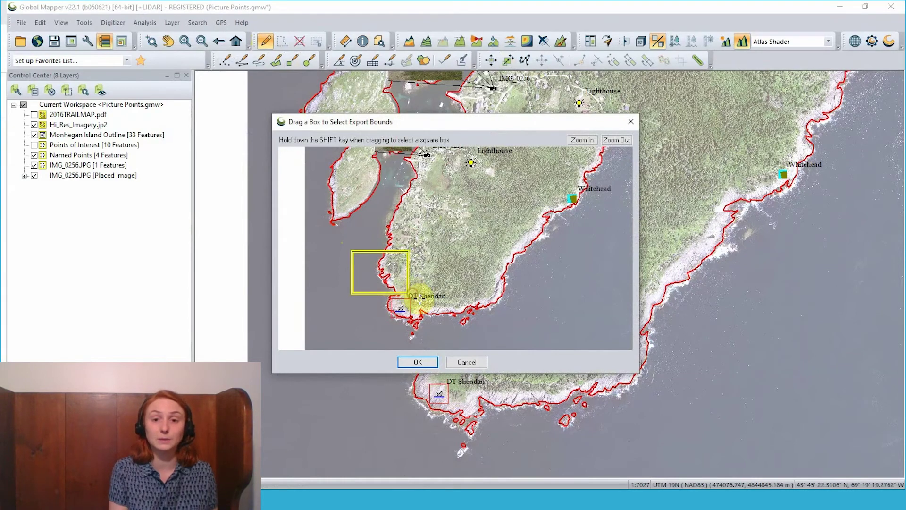
pyautogui.click(415, 363)
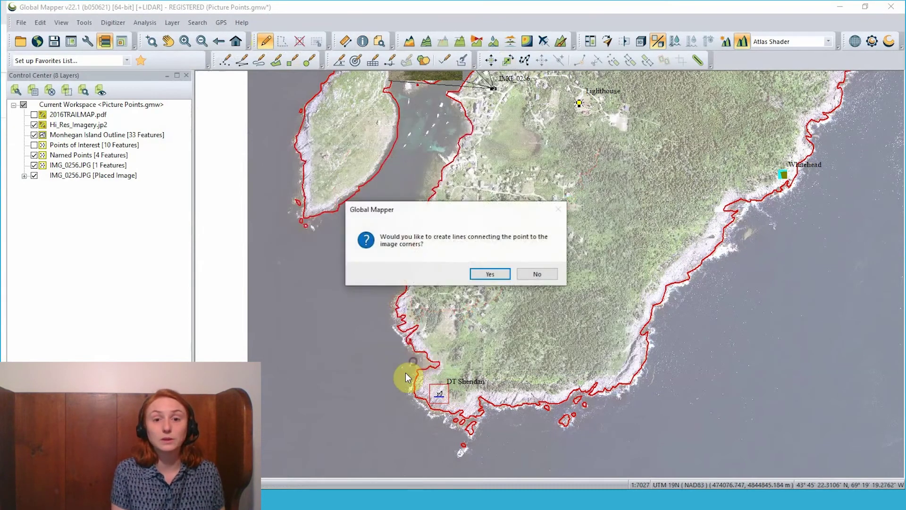
pyautogui.click(505, 273)
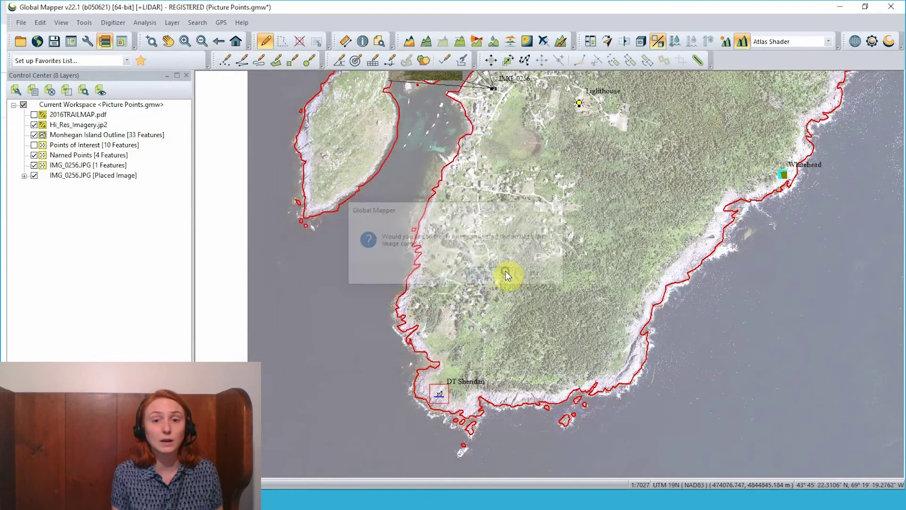
pyautogui.click(438, 323)
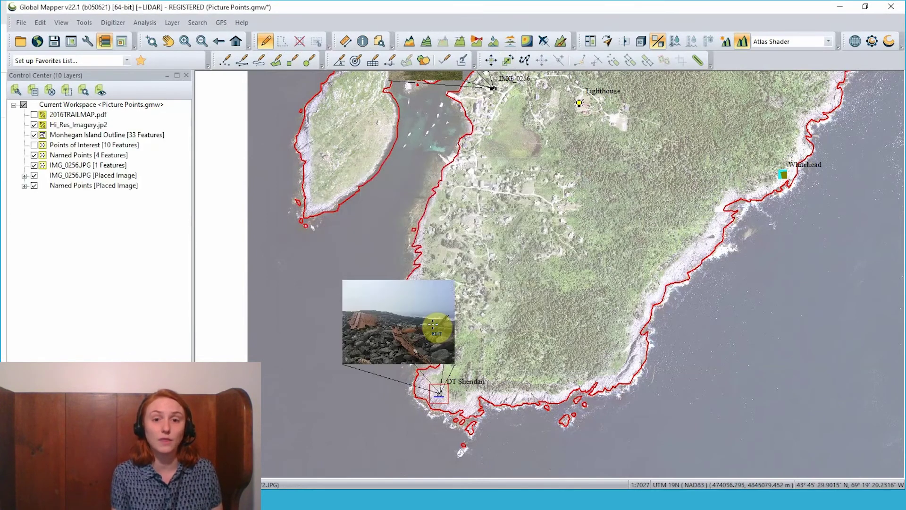
pyautogui.click(517, 399)
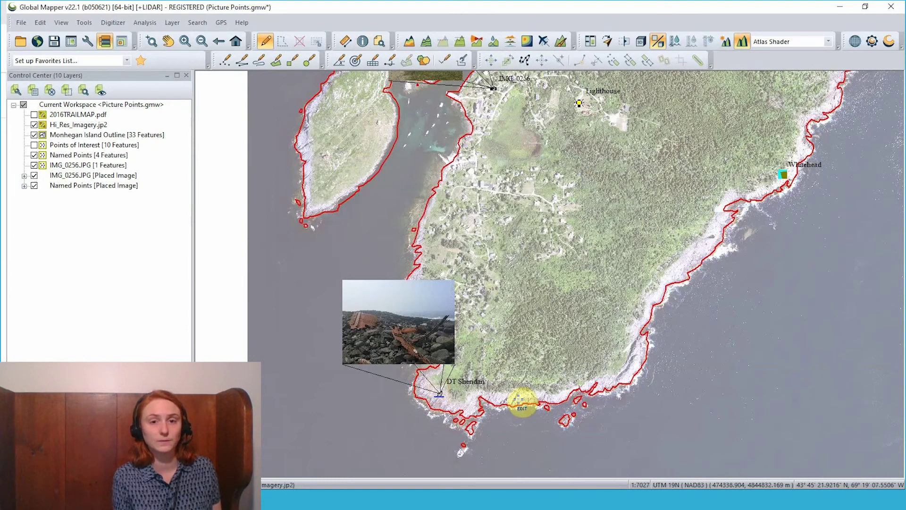